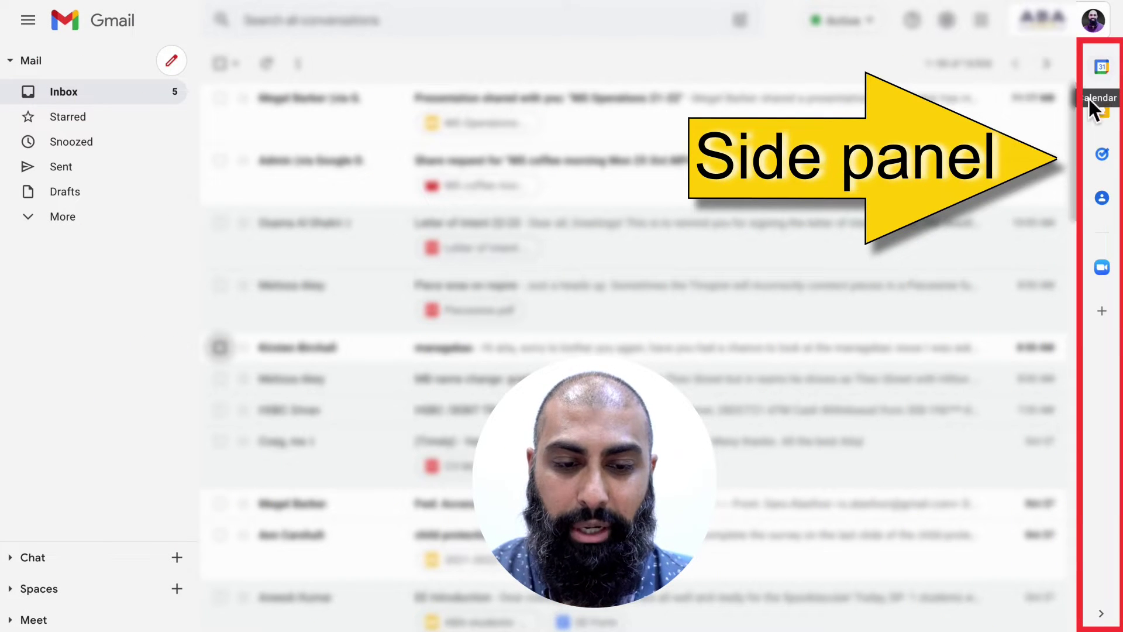
- Add the managebac email as task 'managebac Issue Student update' with details 'Update student roster for G9.1'
click(1101, 613)
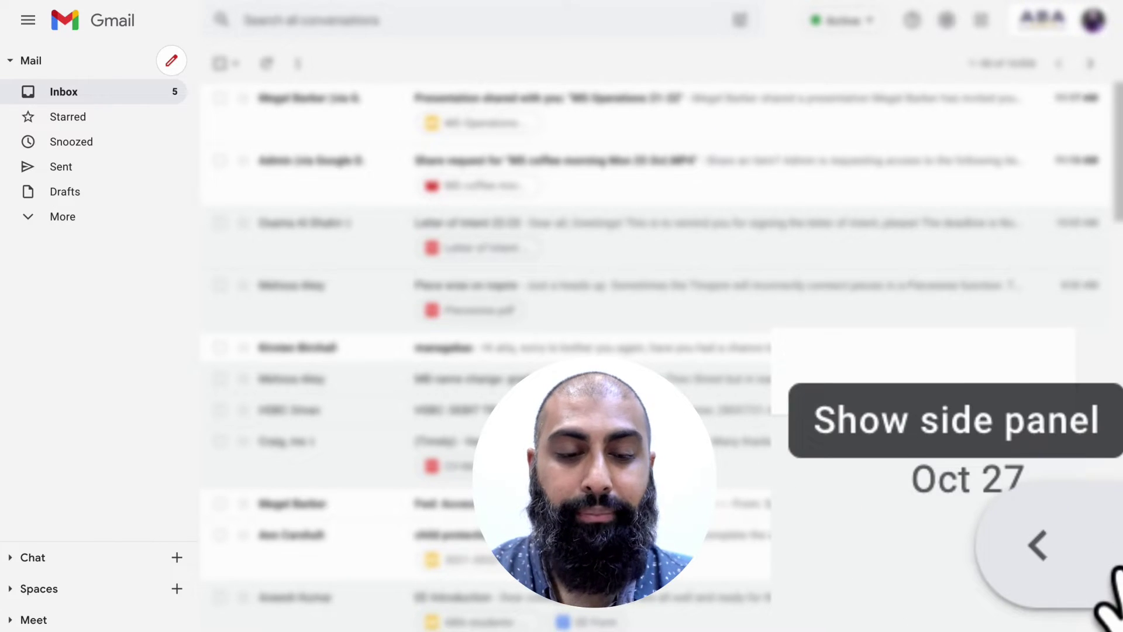
click(1102, 613)
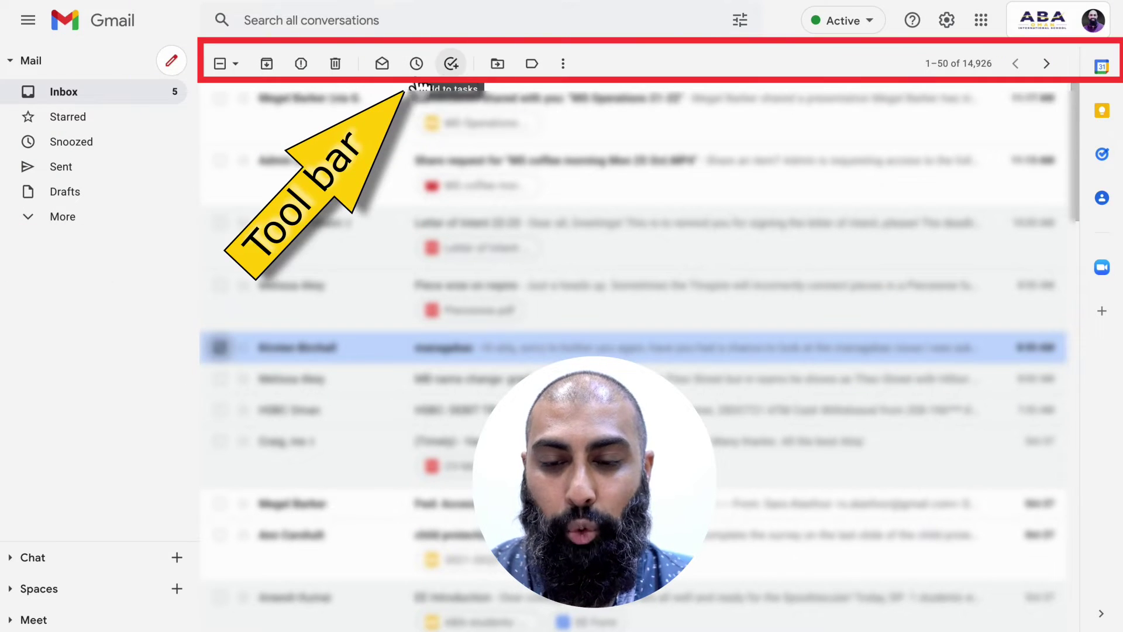
click(451, 63)
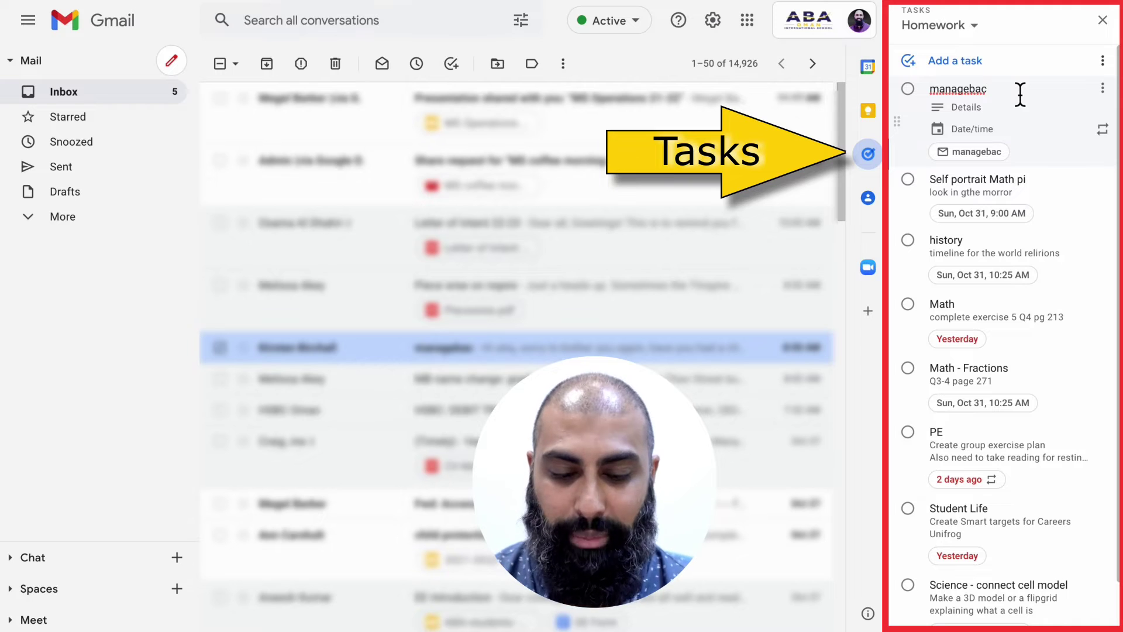
text(Issue Student update)
key(Tab)
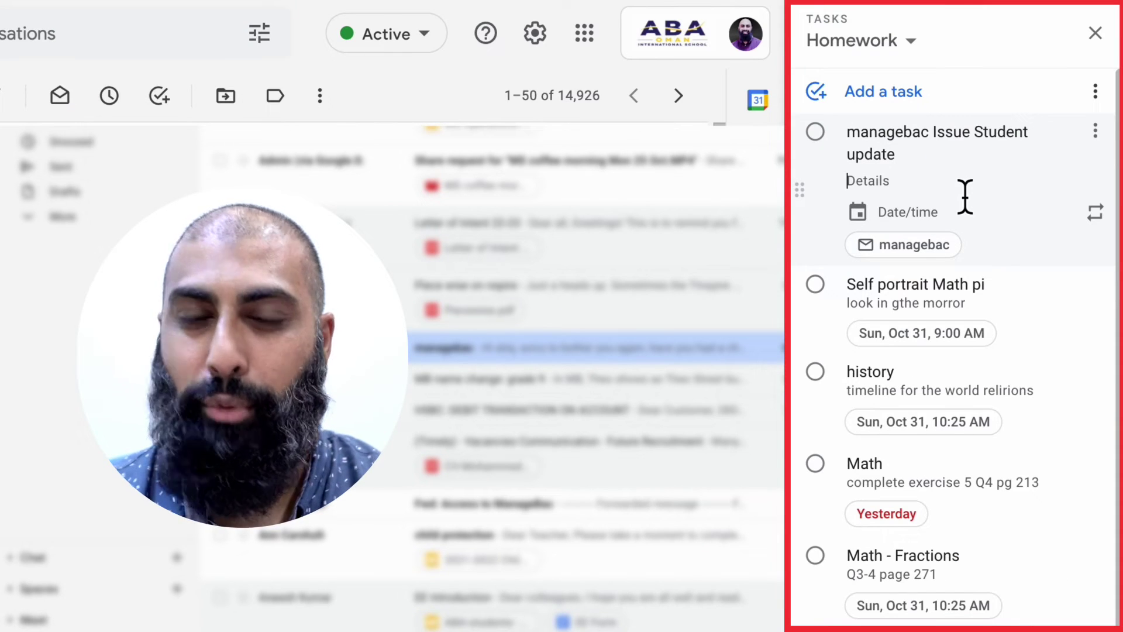
text(Upda)
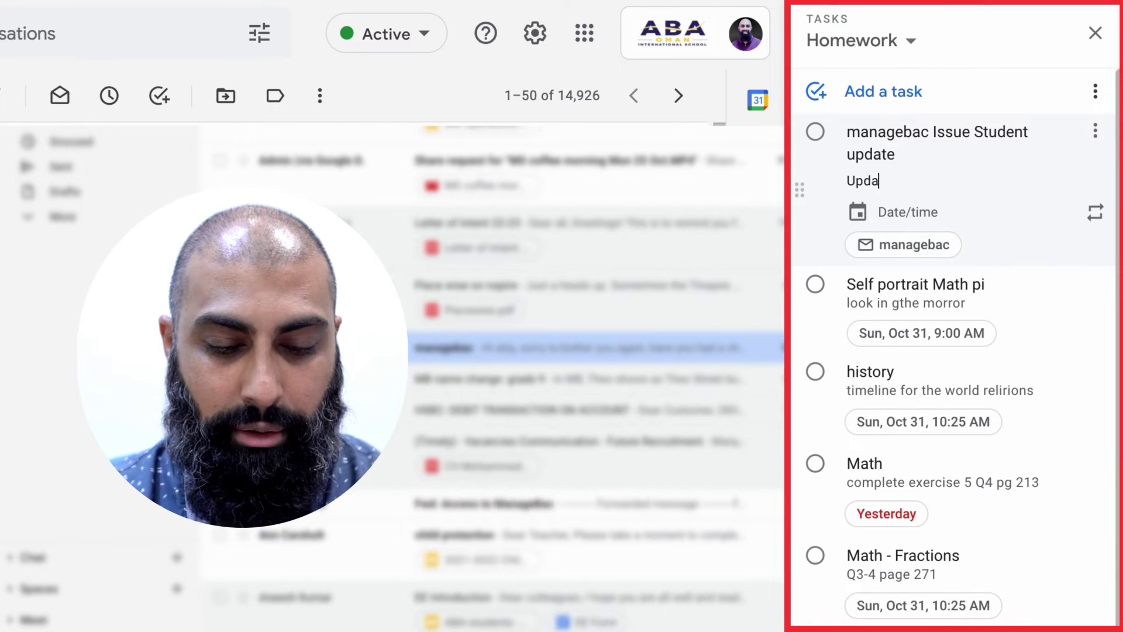
text(te student roster for G9.1)
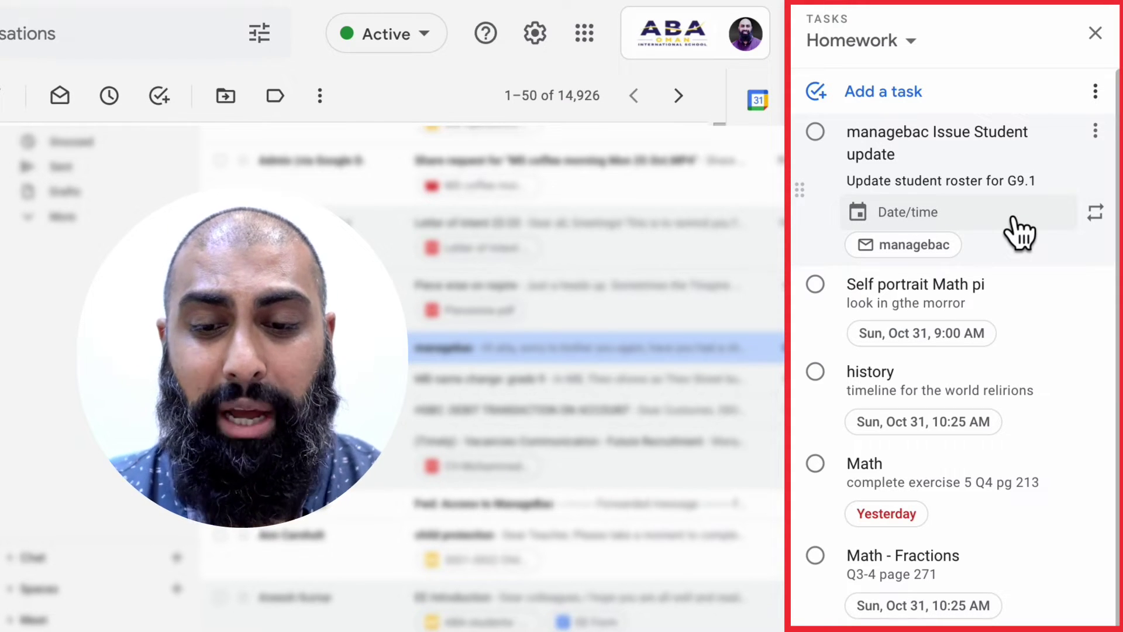
click(1015, 217)
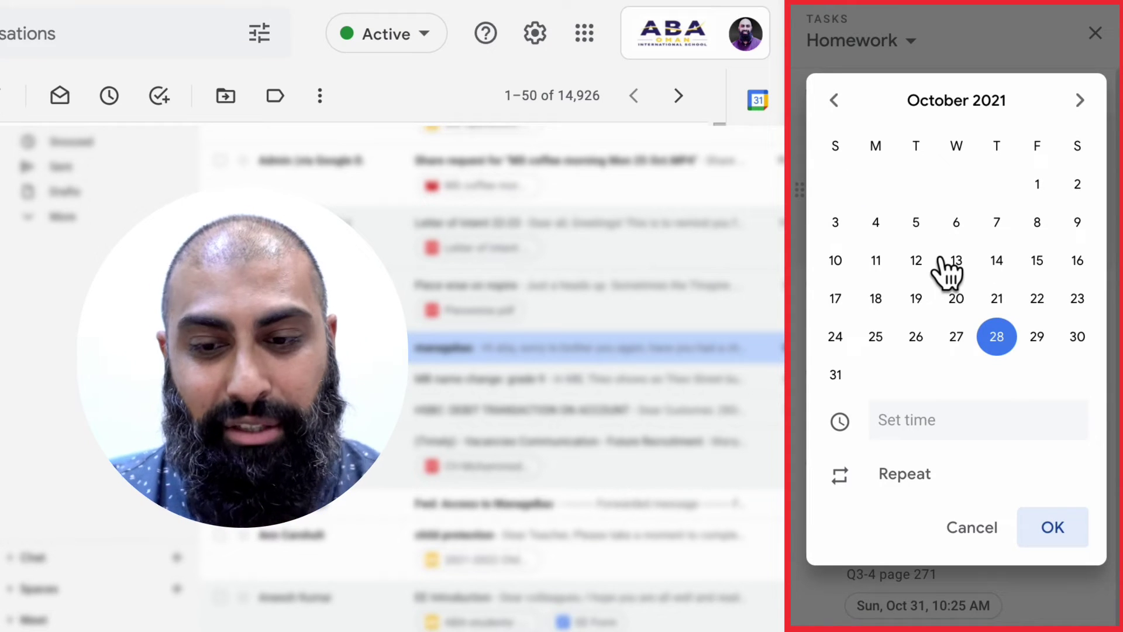
- Make the managebac task due Sunday, October 31 at 9:00 AM
click(852, 376)
click(968, 414)
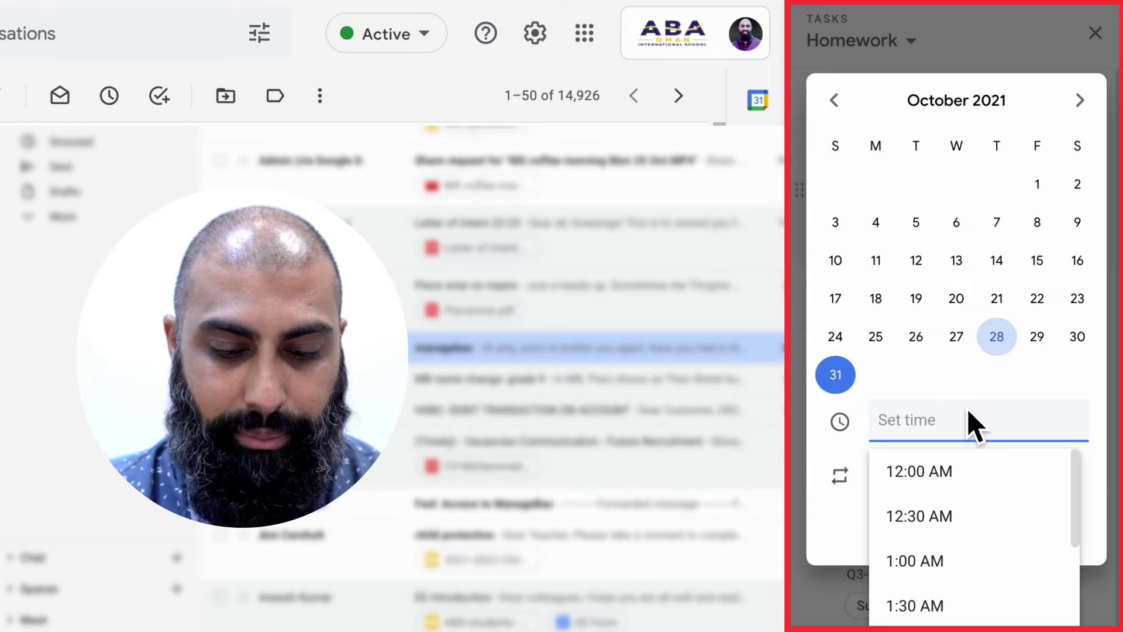
text(9am)
key(Return)
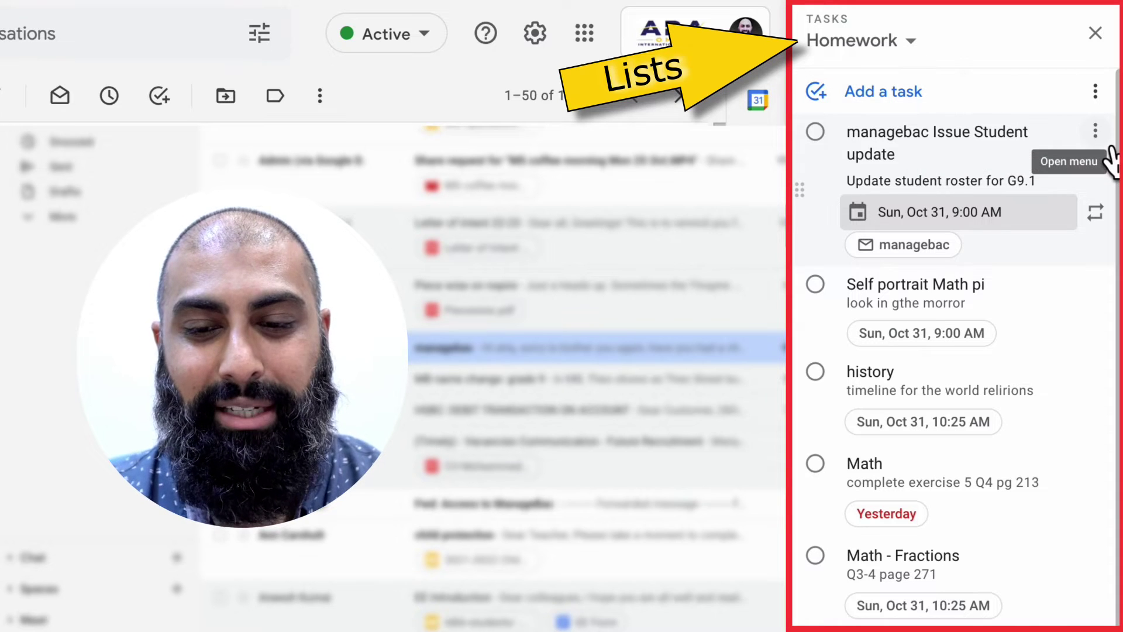
- Move the managebac task into the Managebac list and view that list in the panel
click(1097, 130)
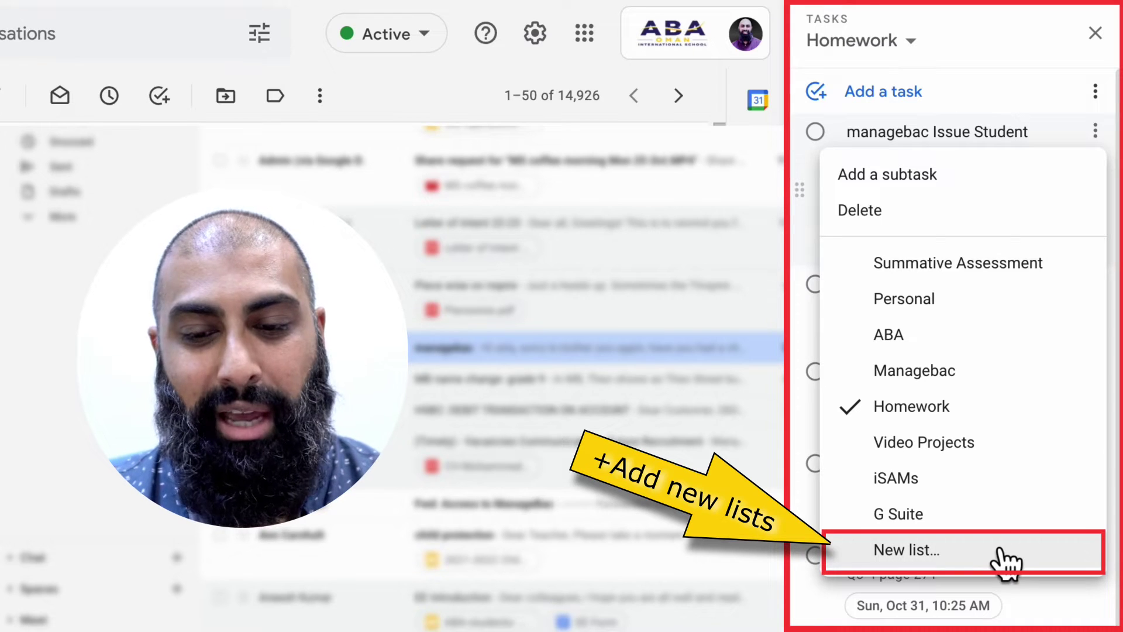
click(996, 385)
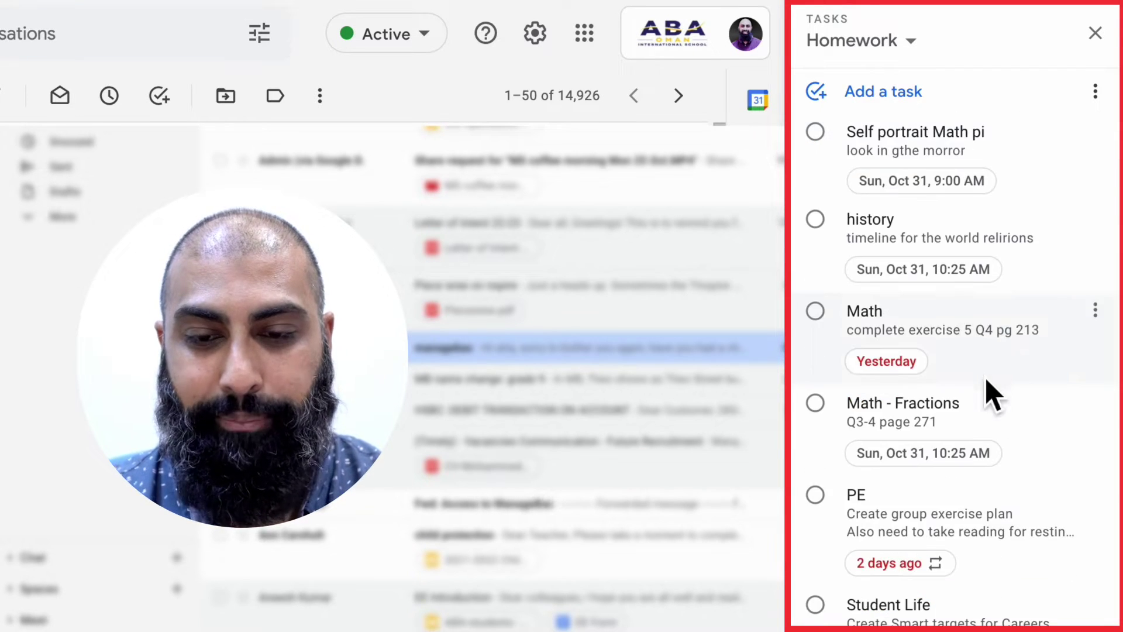
click(917, 53)
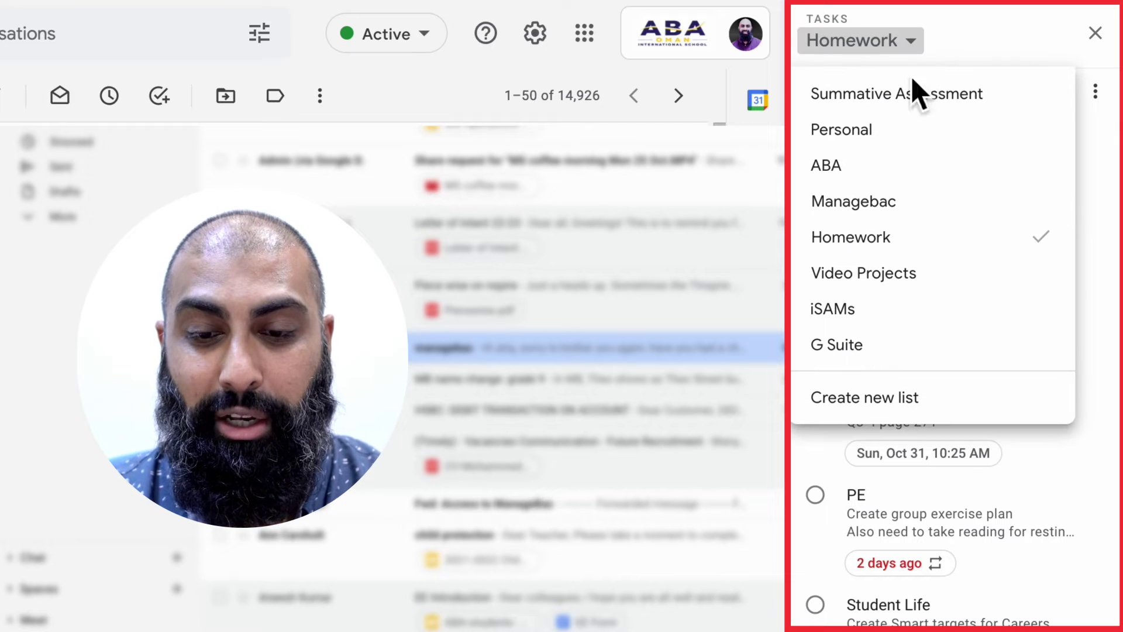
click(931, 202)
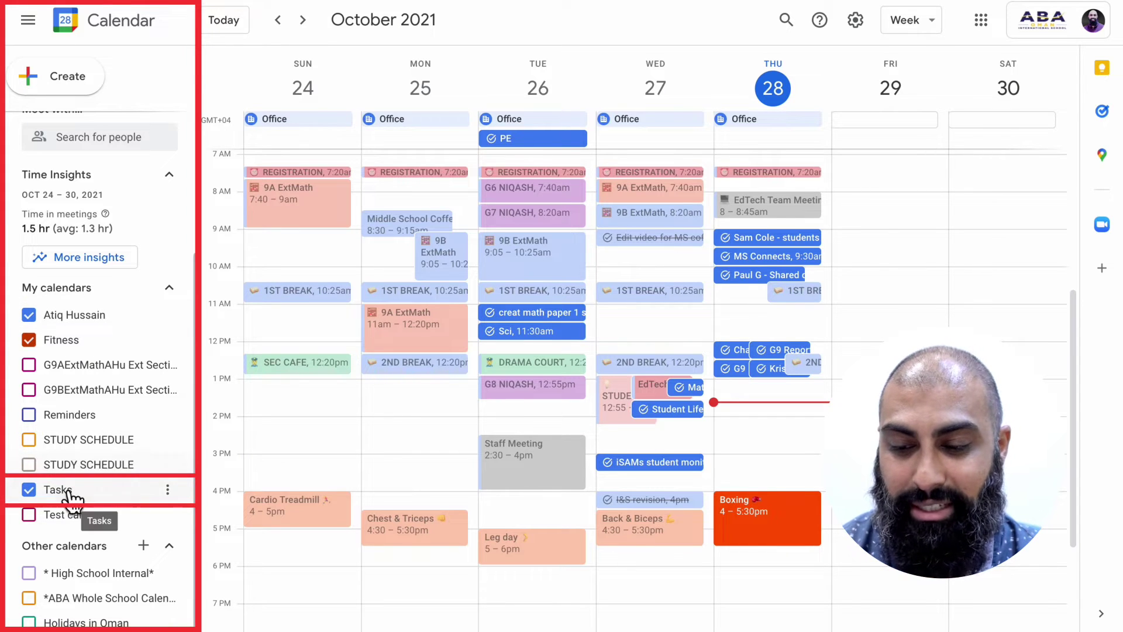
- Display only the Tasks calendar, then toggle its task entries off and back on
click(168, 491)
click(220, 504)
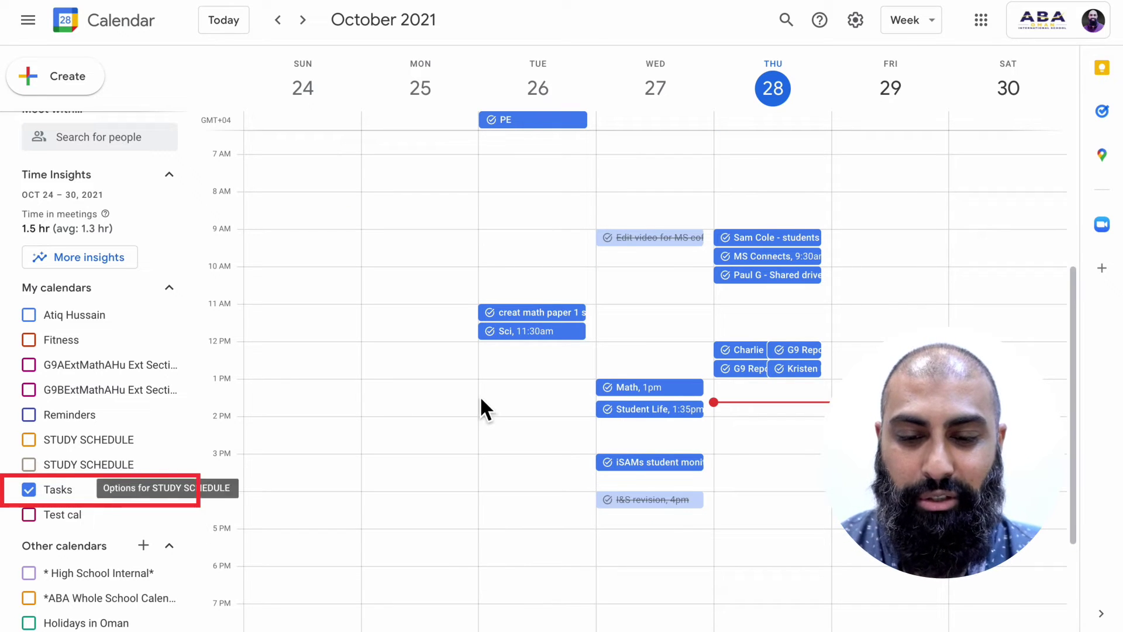
scroll(484, 406, up, 1)
scroll(484, 406, down, 1)
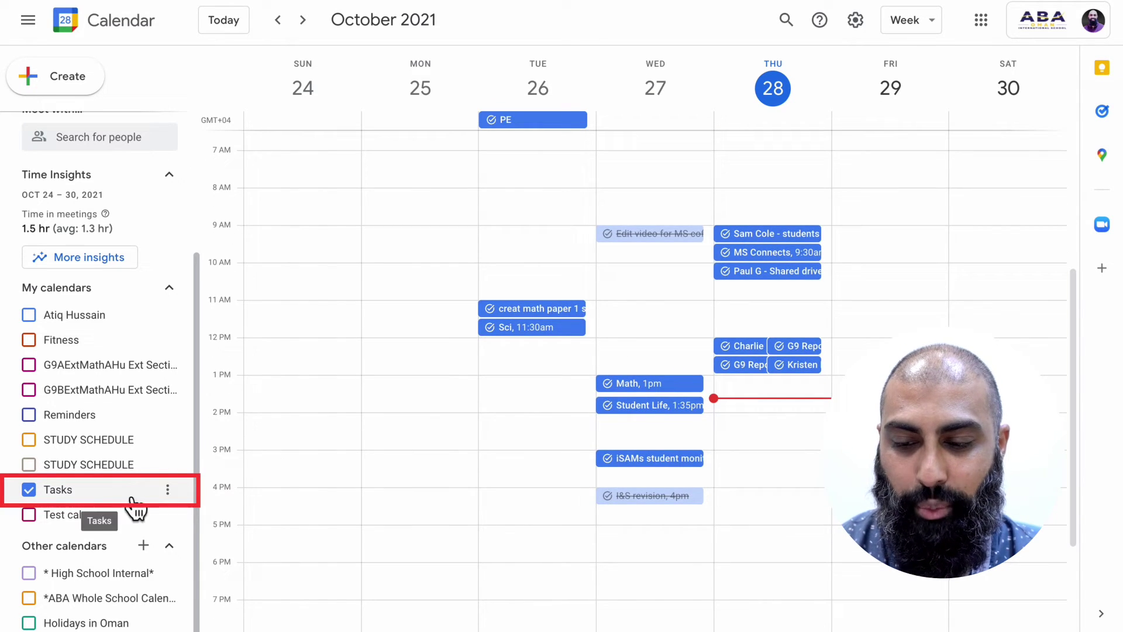
click(95, 497)
click(100, 503)
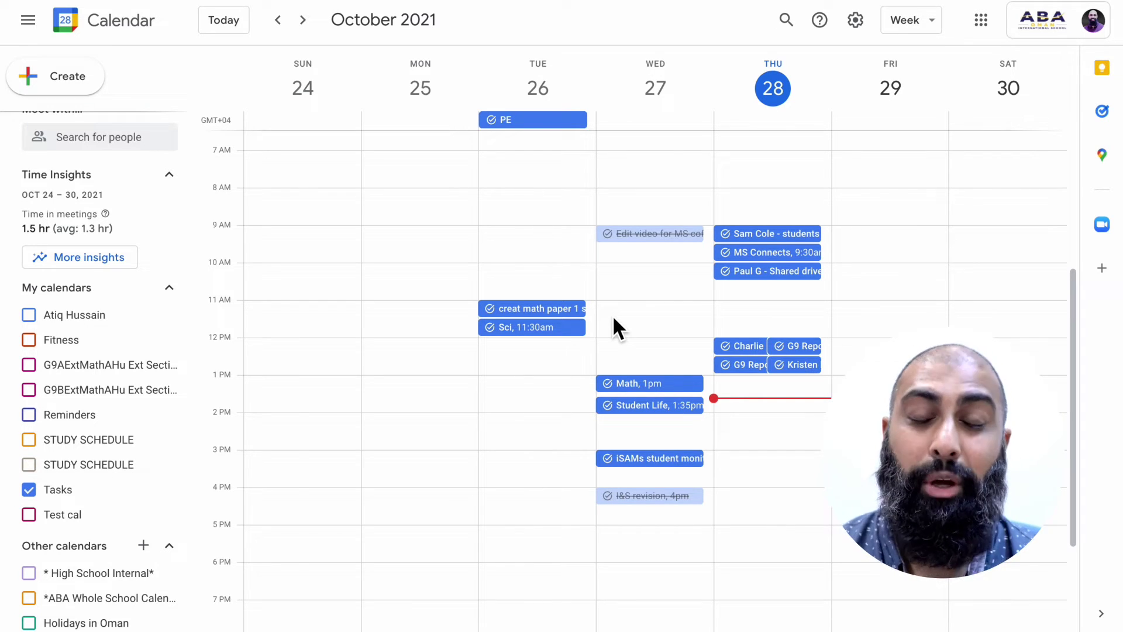
- Change the PE task from all-day to 2:30pm, then move it to 9:30am Tuesday
click(553, 132)
click(383, 131)
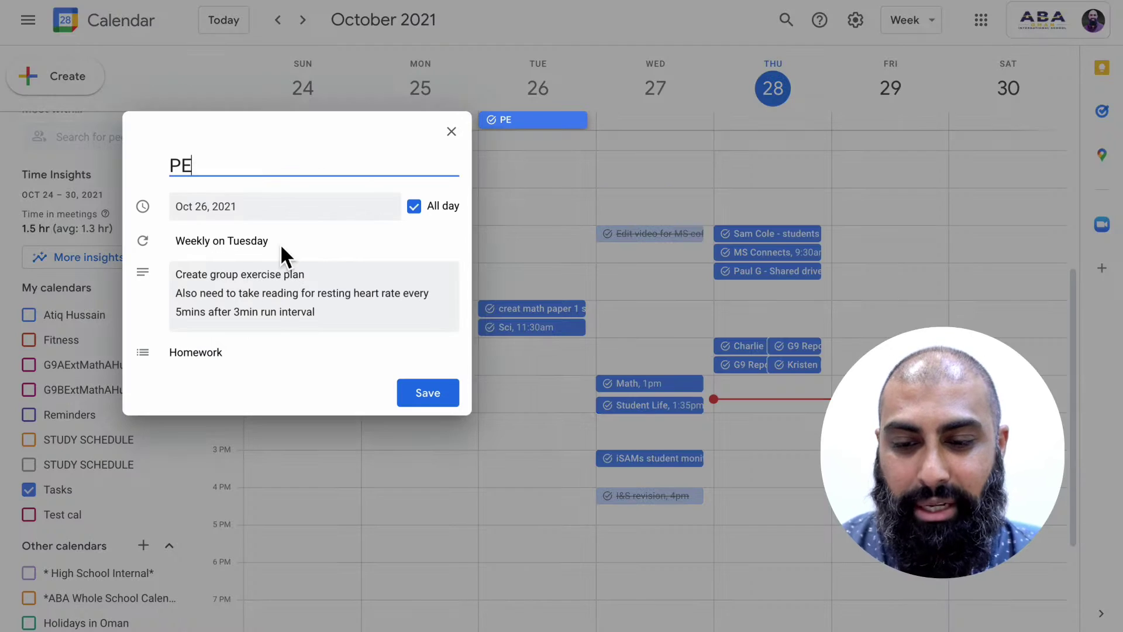
click(430, 216)
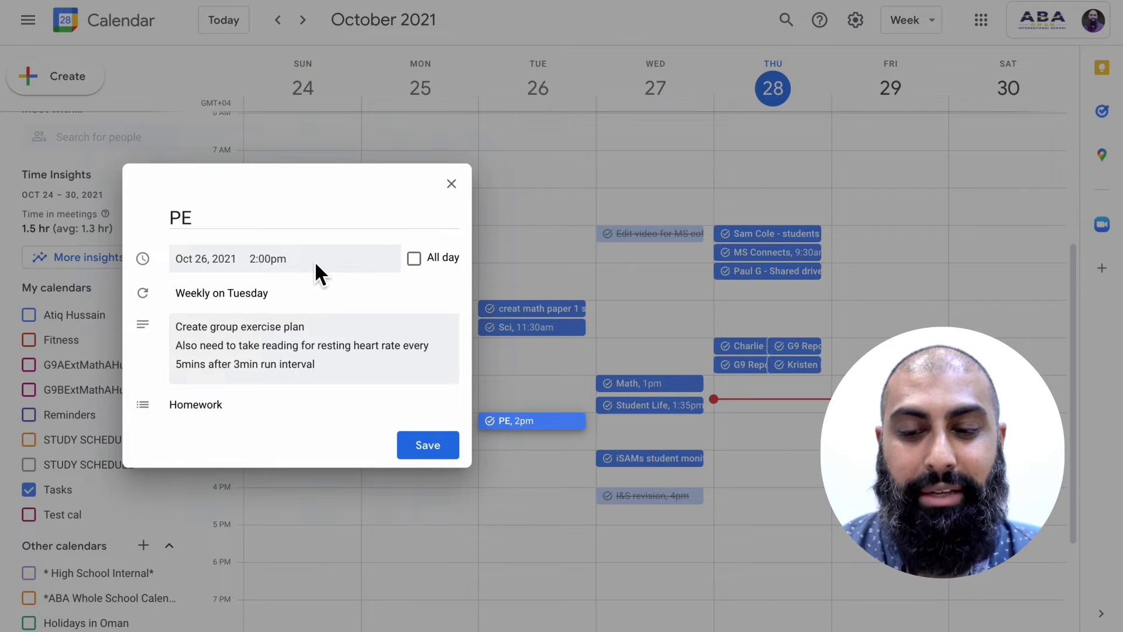
click(277, 263)
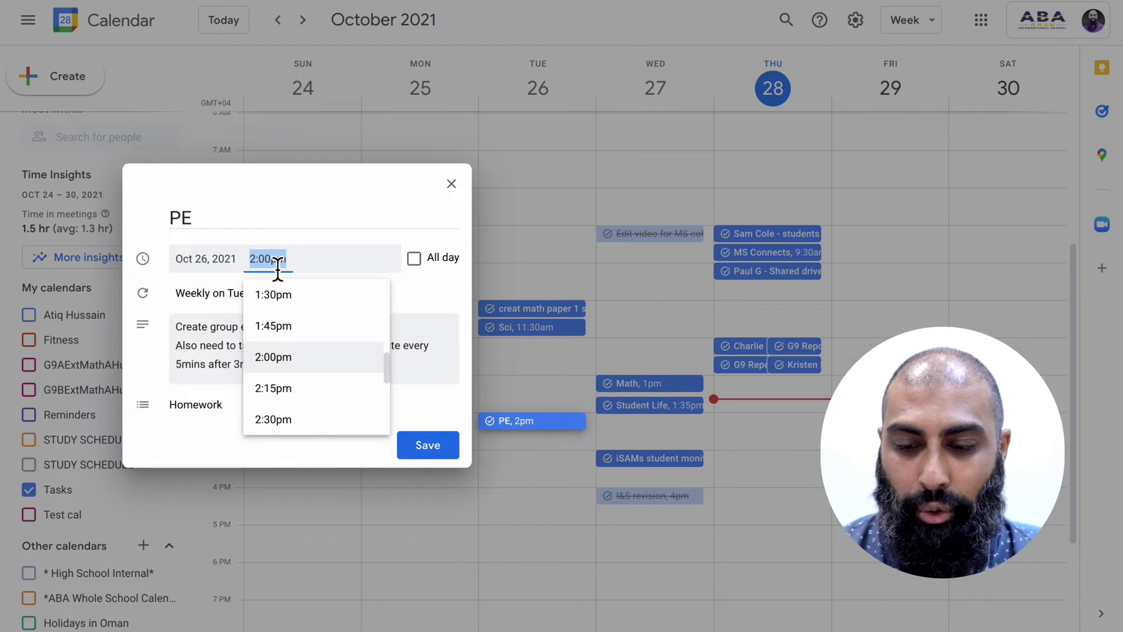
click(307, 413)
click(430, 450)
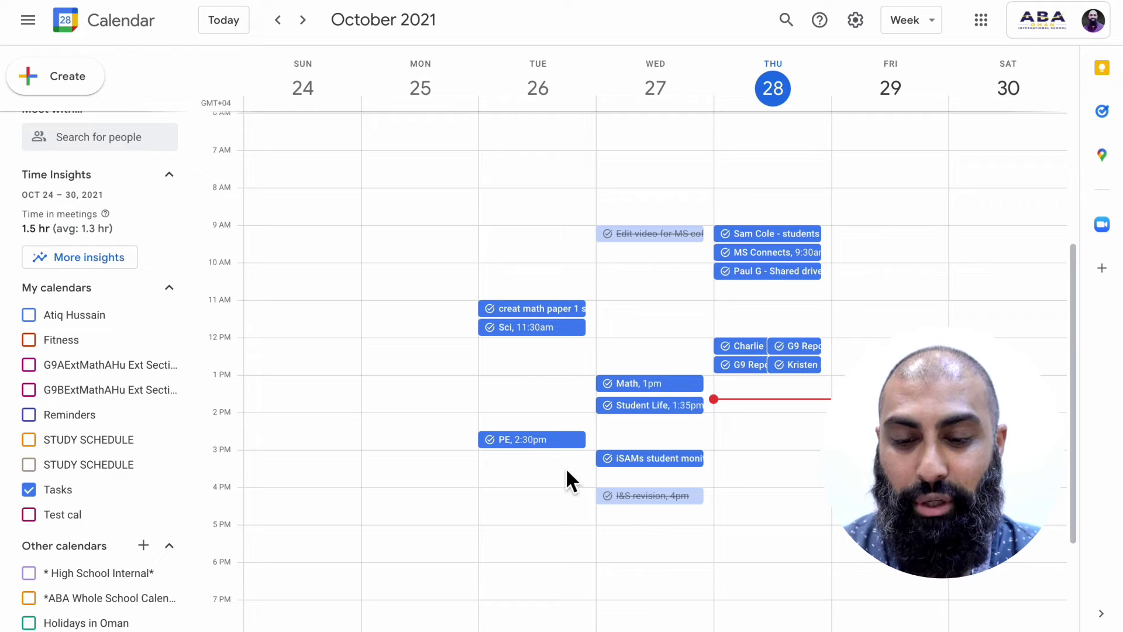
drag(542, 444, 529, 253)
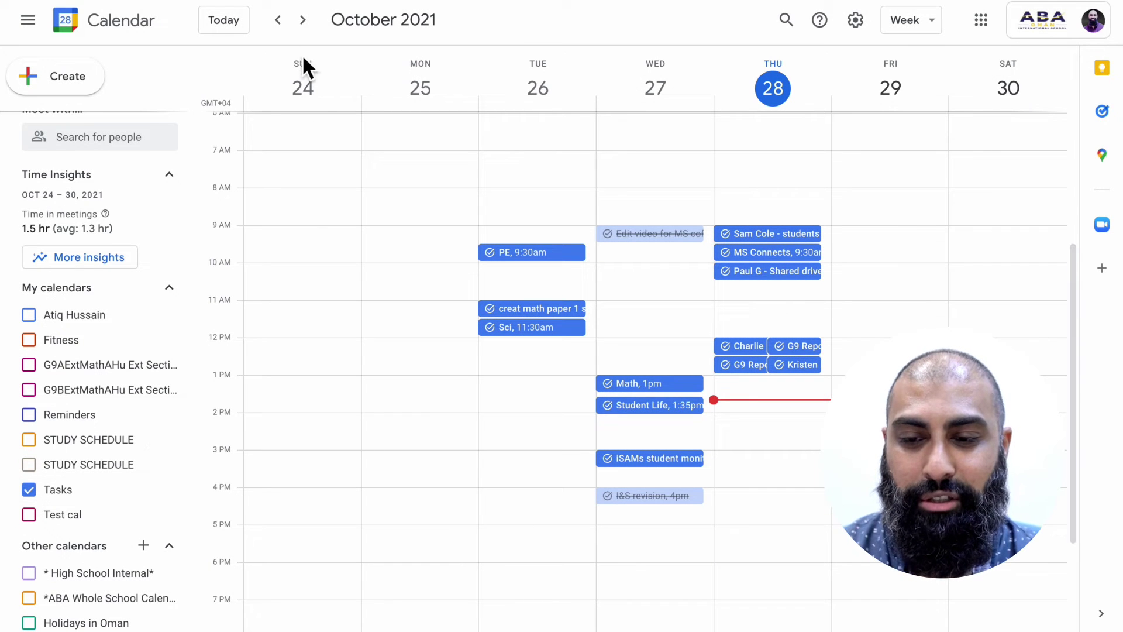
- Create a Monday Nov 1, 12pm coffee-shop meeting task, detailed 'Set agenda for club', in Personal
click(303, 22)
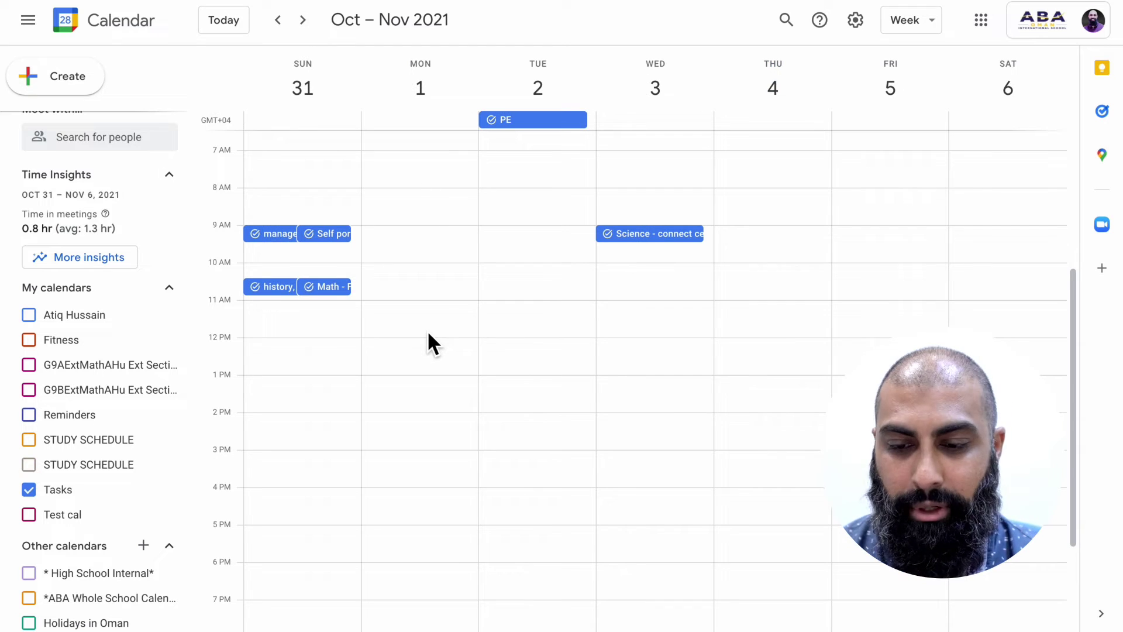
click(419, 354)
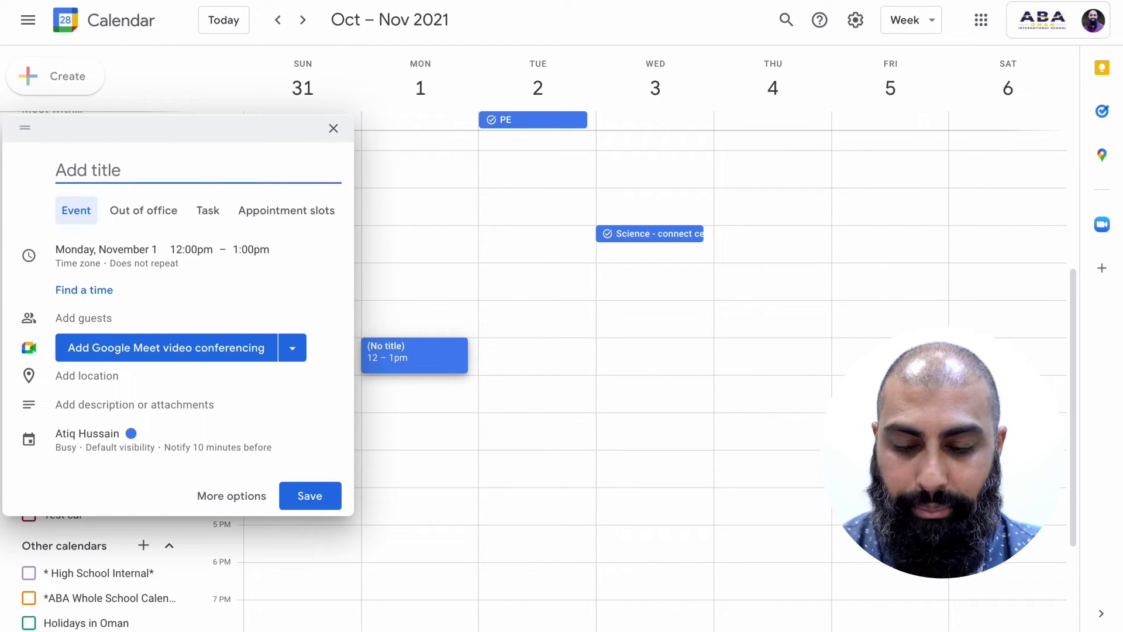
text(Meet Sam at the coffee shop)
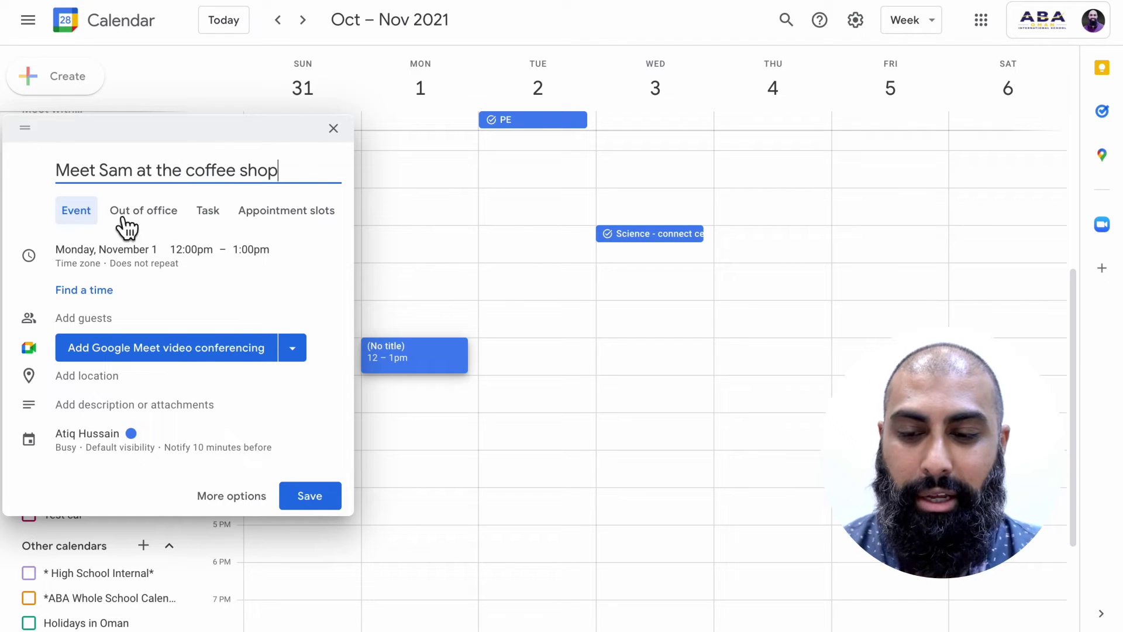
click(210, 215)
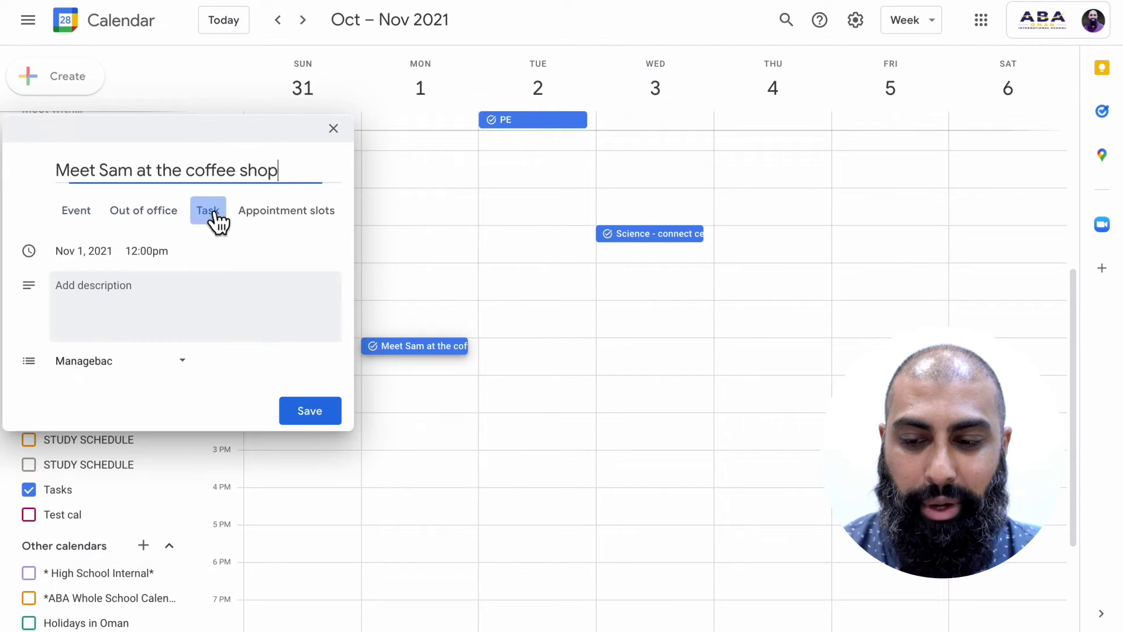
click(194, 291)
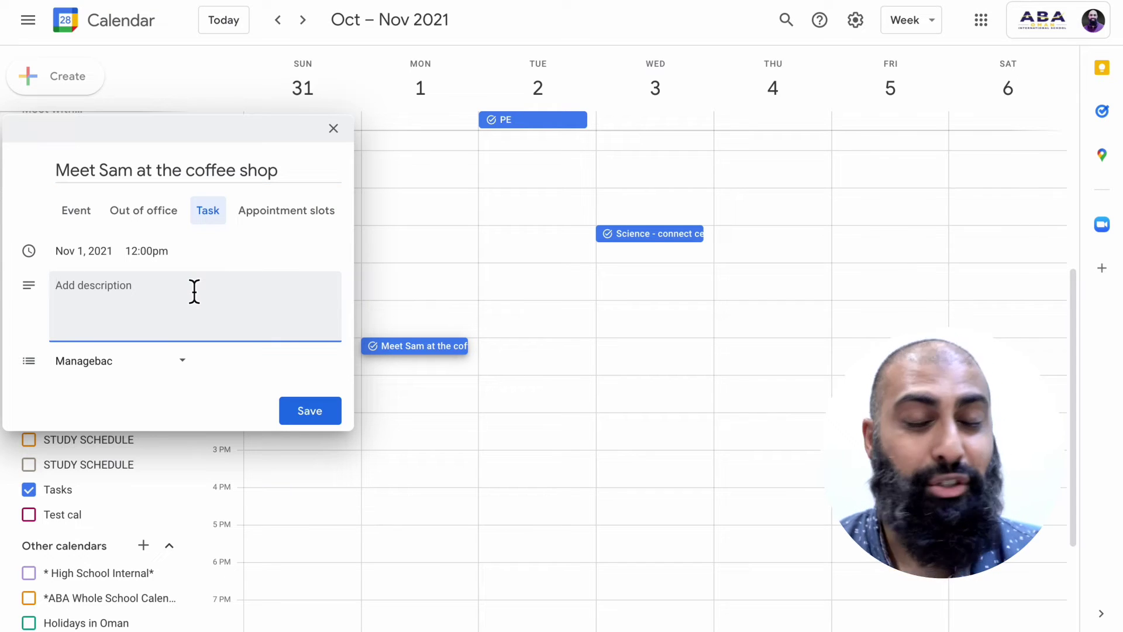
text(S)
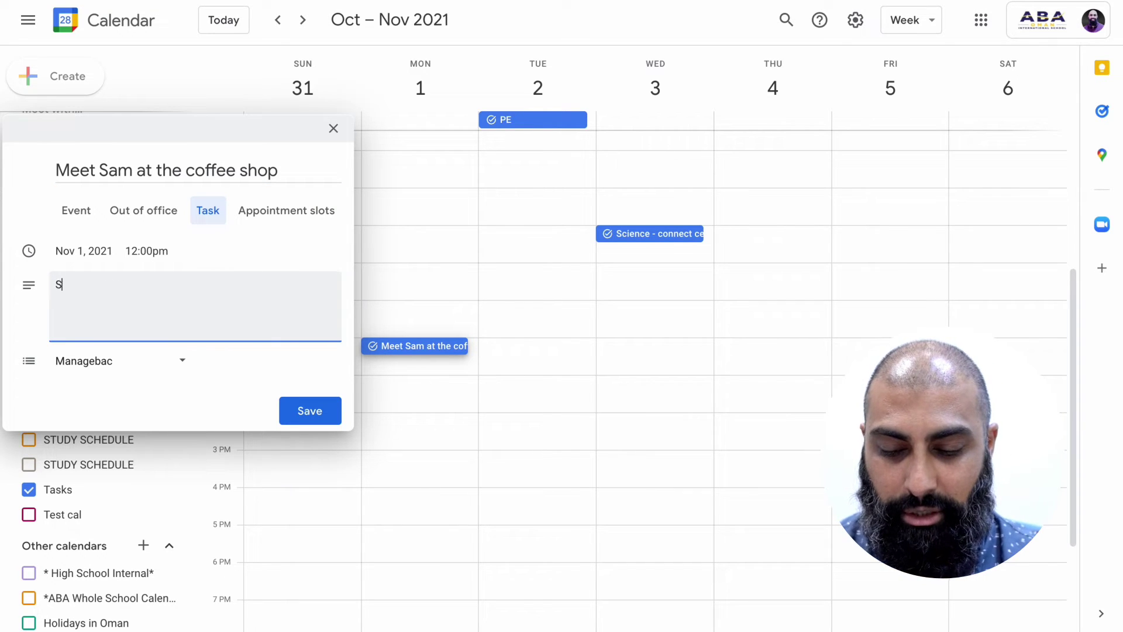
text(et agenda for club)
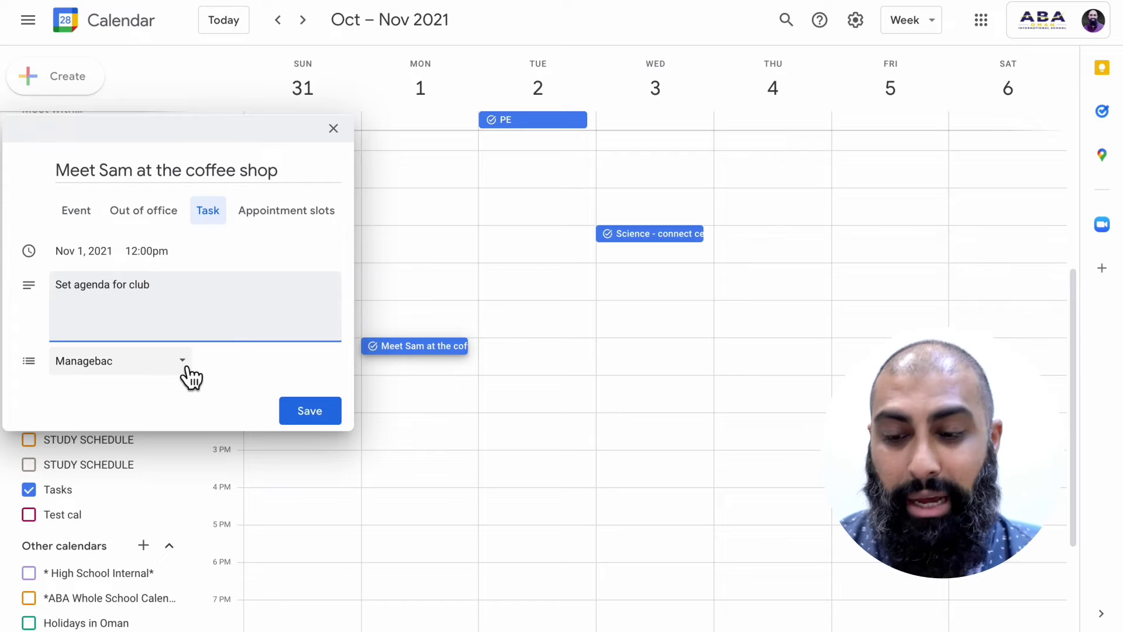
click(188, 369)
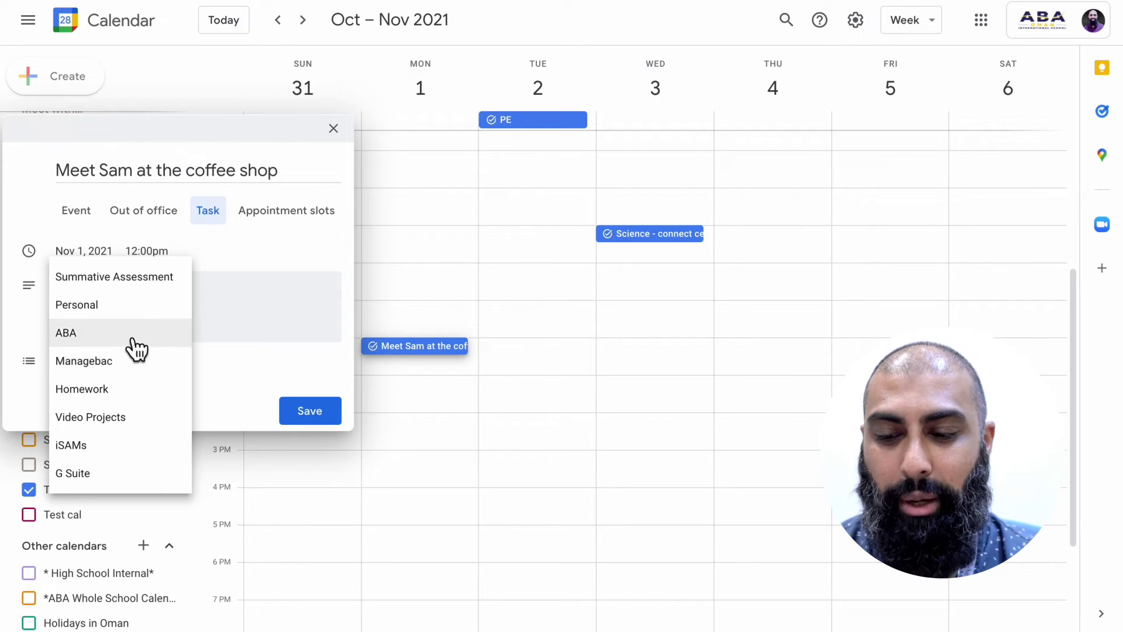
click(135, 305)
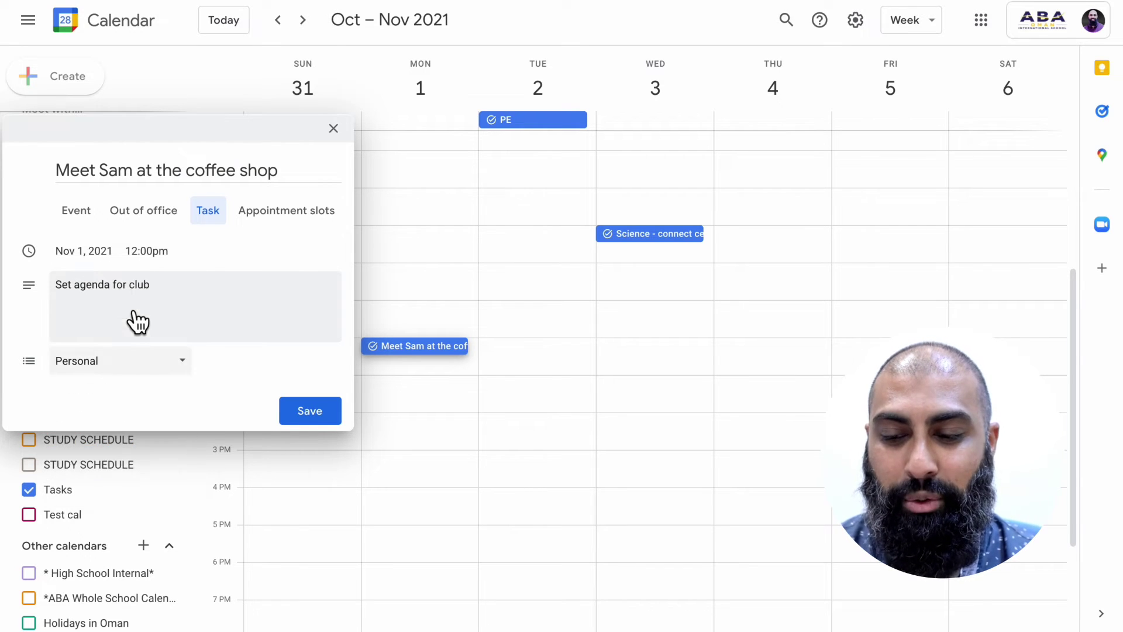
click(321, 418)
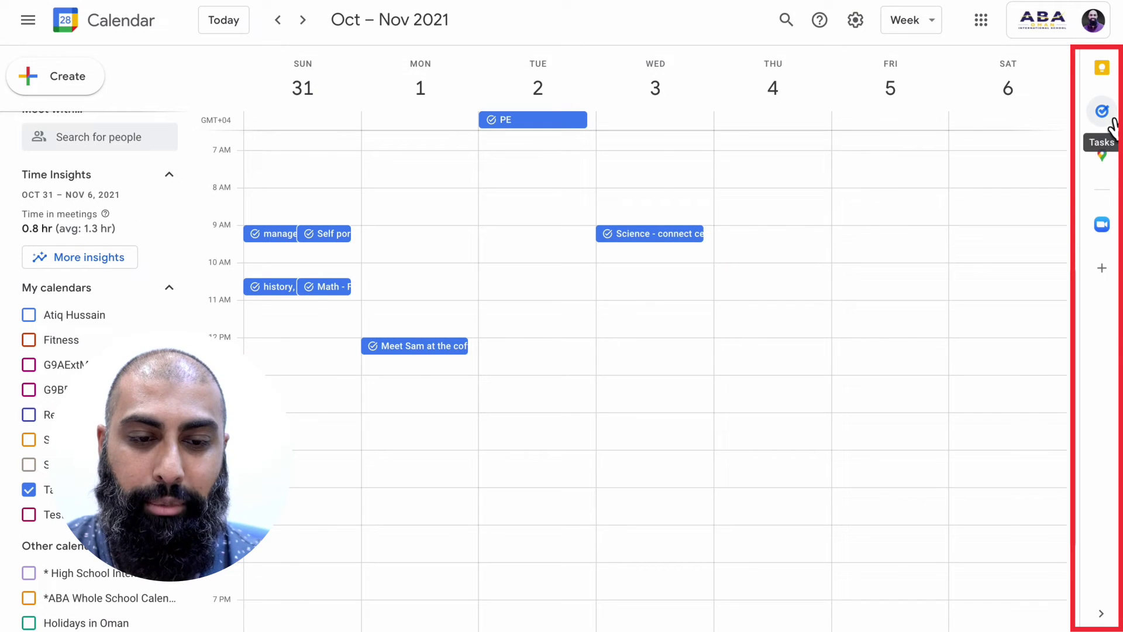
- Open the Tasks side panel in Google Calendar
click(1103, 112)
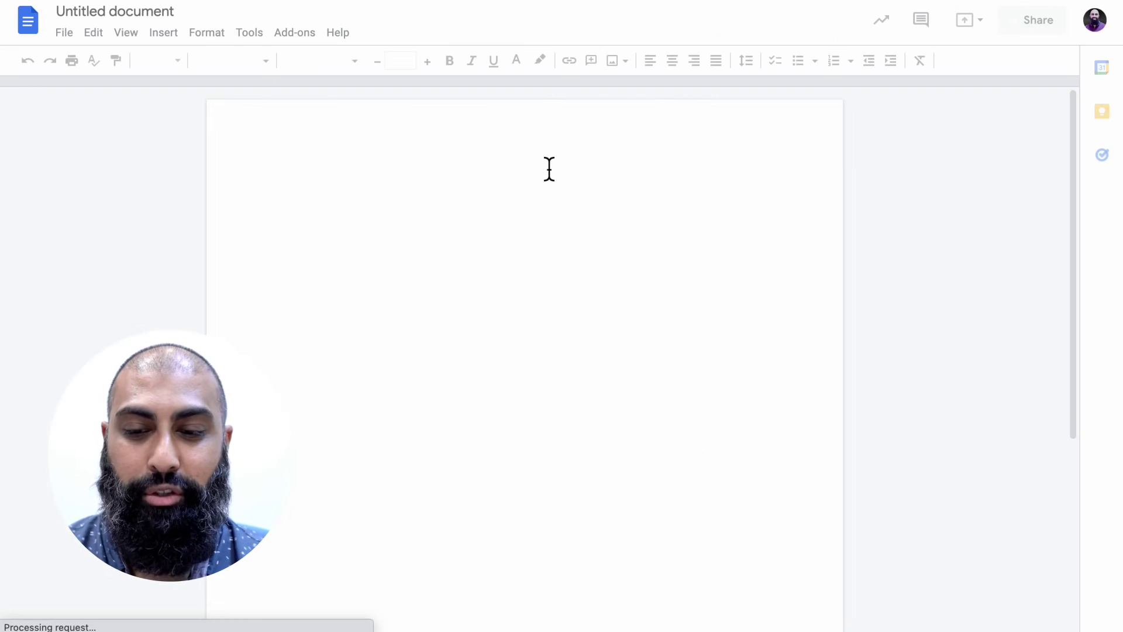
- Type four filler lines (jkbnsjkdnaskl, sadjkbaskd n, sakjdbsajkh, kjshabdjk) into the document
text(jkbnsjkdnaskl)
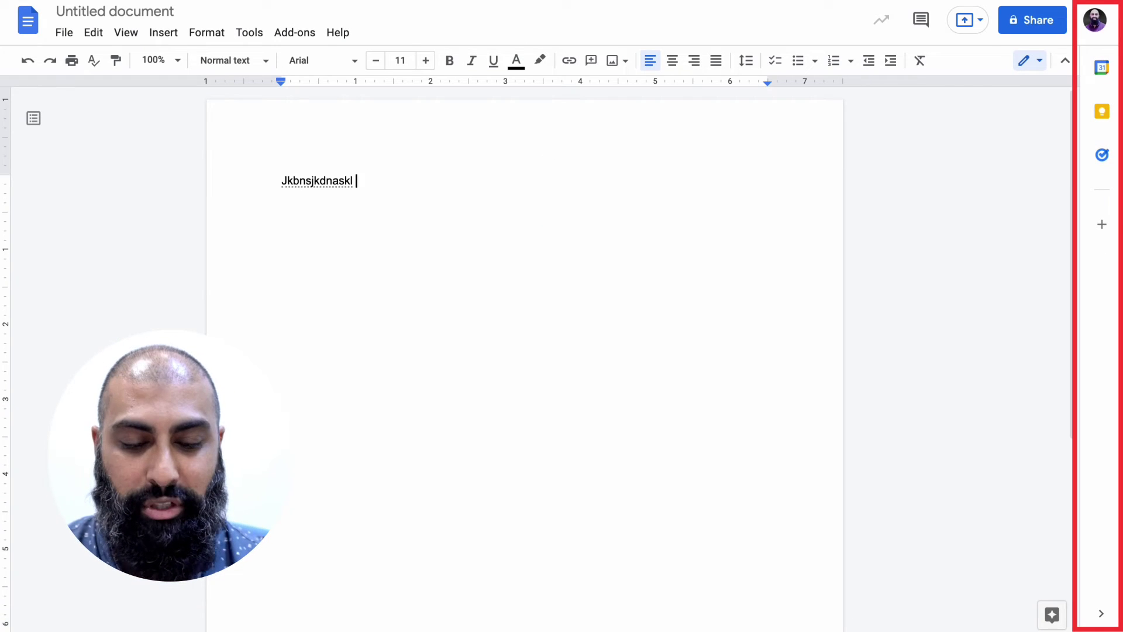
key(Return)
key(Return)
text(sadjkbaskd n)
key(Return)
text(sakjdbsajkh)
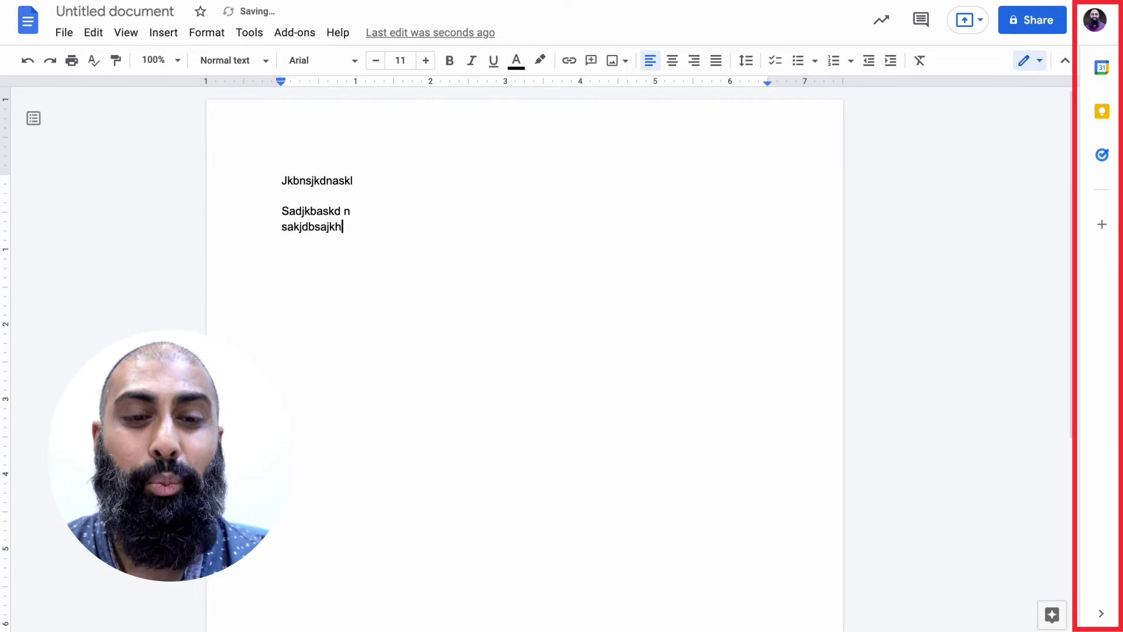
key(Return)
text(kjshabdjk)
key(Return)
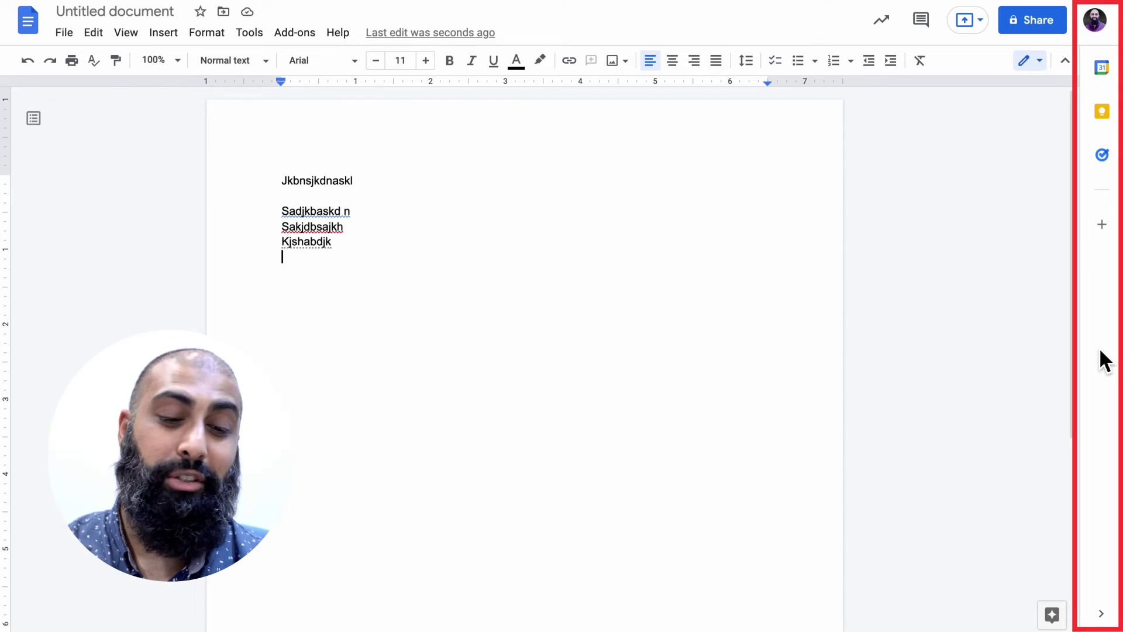
- Add a Homework task 'History' detailed 'Timeline for world relisions' from the Docs Tasks panel
click(1103, 157)
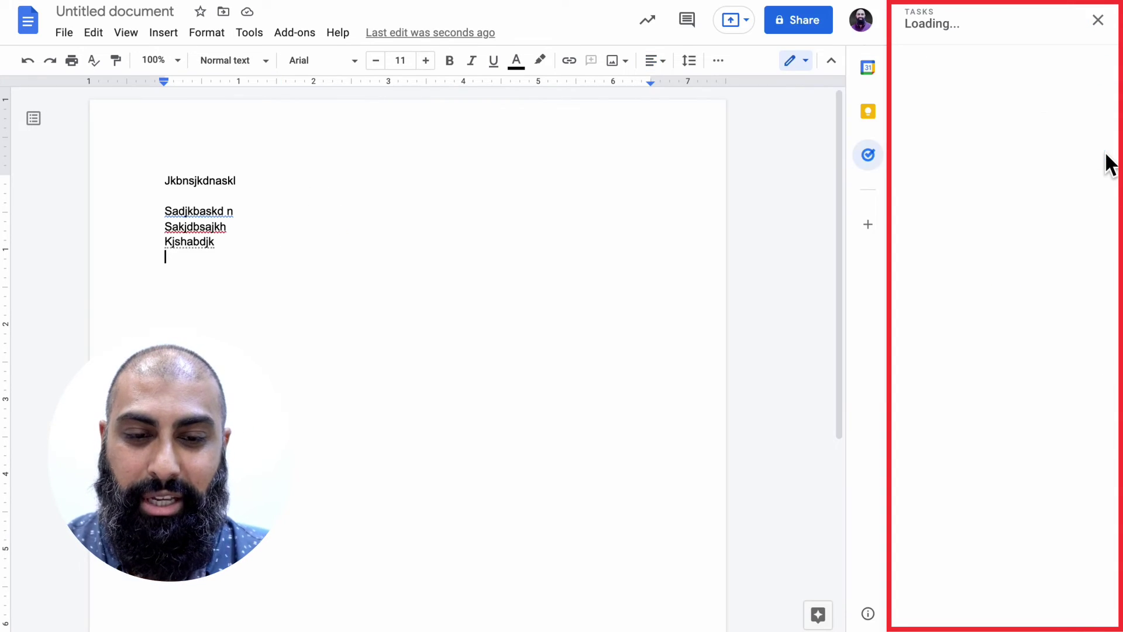
click(982, 28)
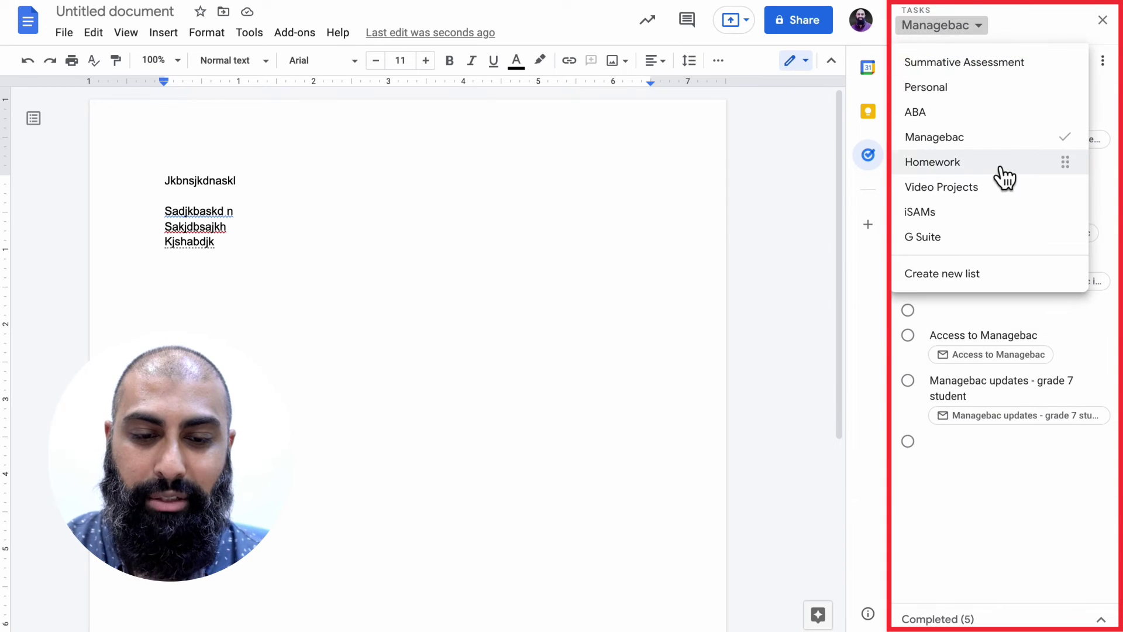
click(992, 159)
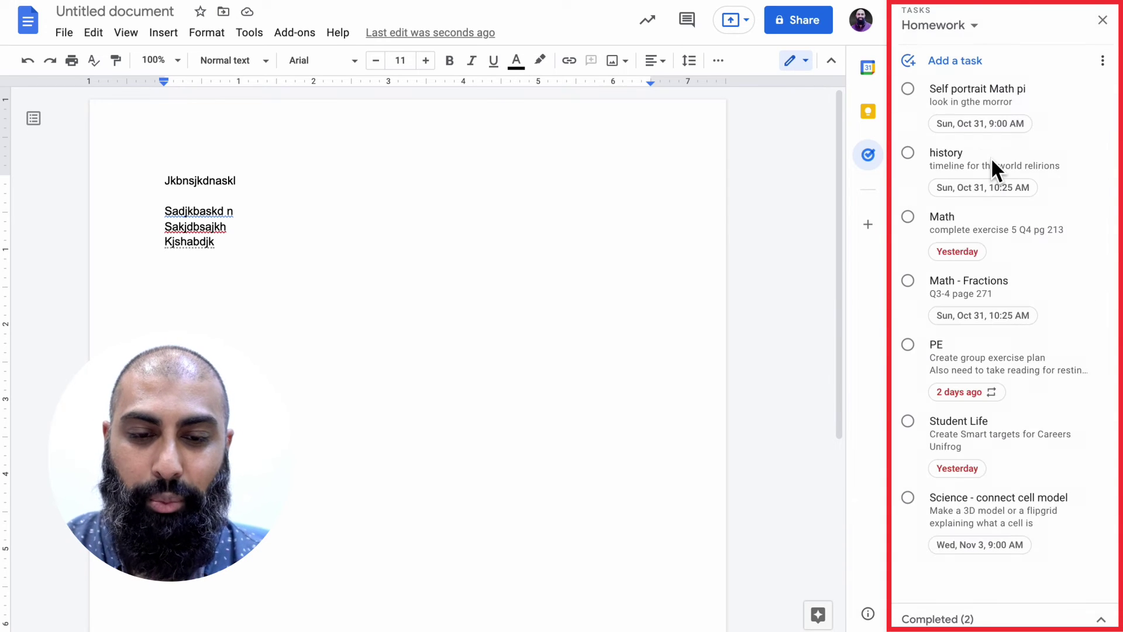
click(1021, 65)
text(History)
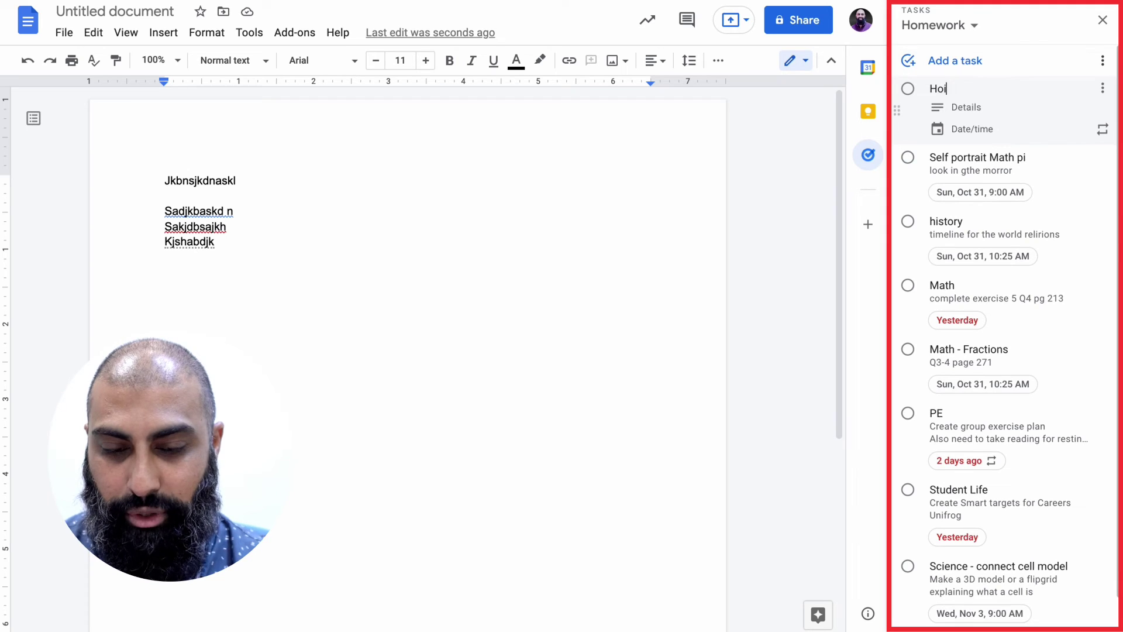
key(Tab)
text(Timeline fo)
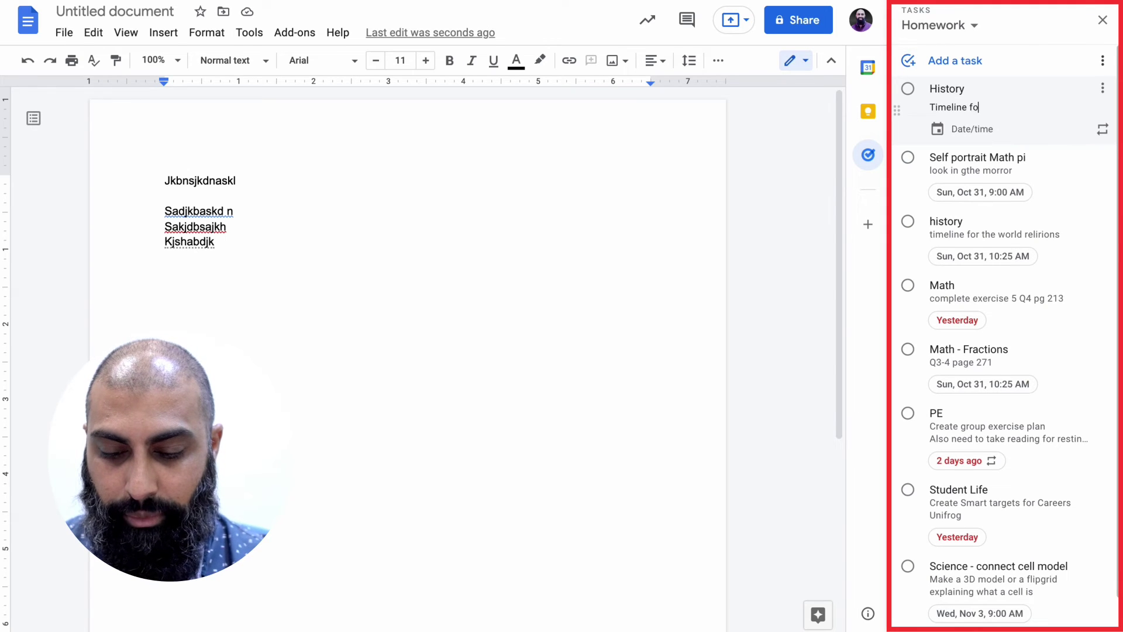
text(r world relisions)
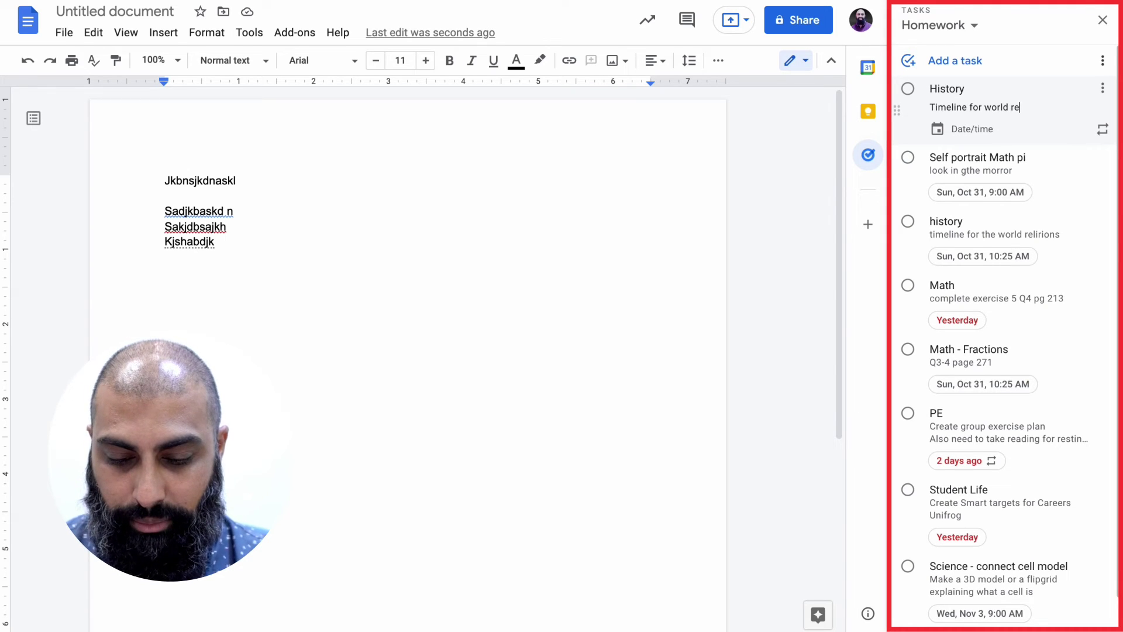
click(1018, 130)
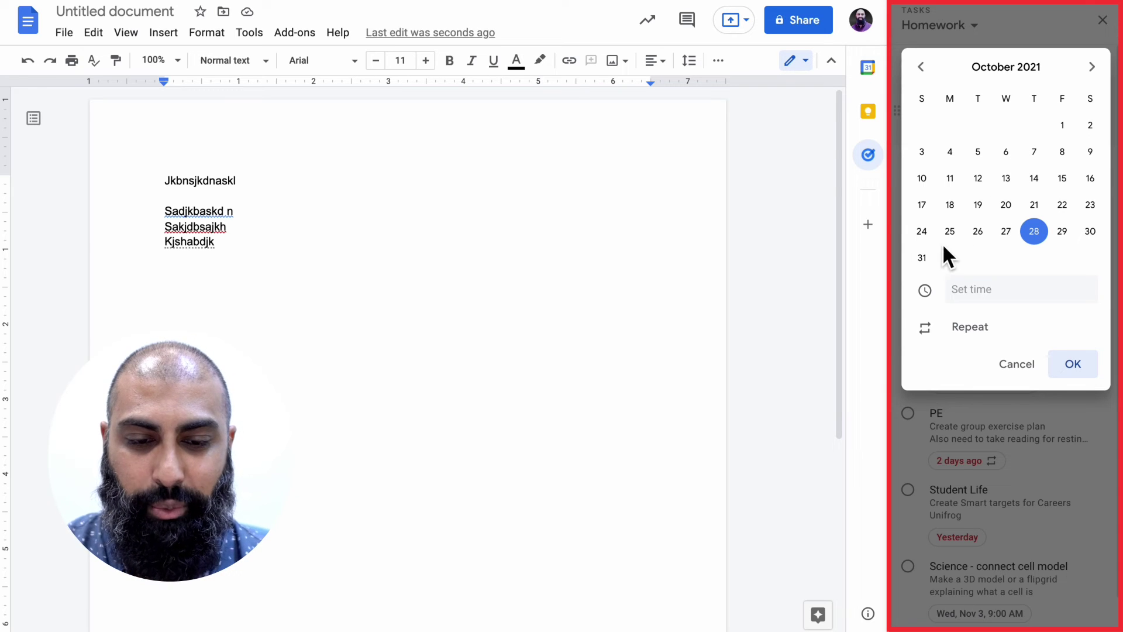
- Make the History task due October 31 at 10:25am
click(927, 262)
click(996, 299)
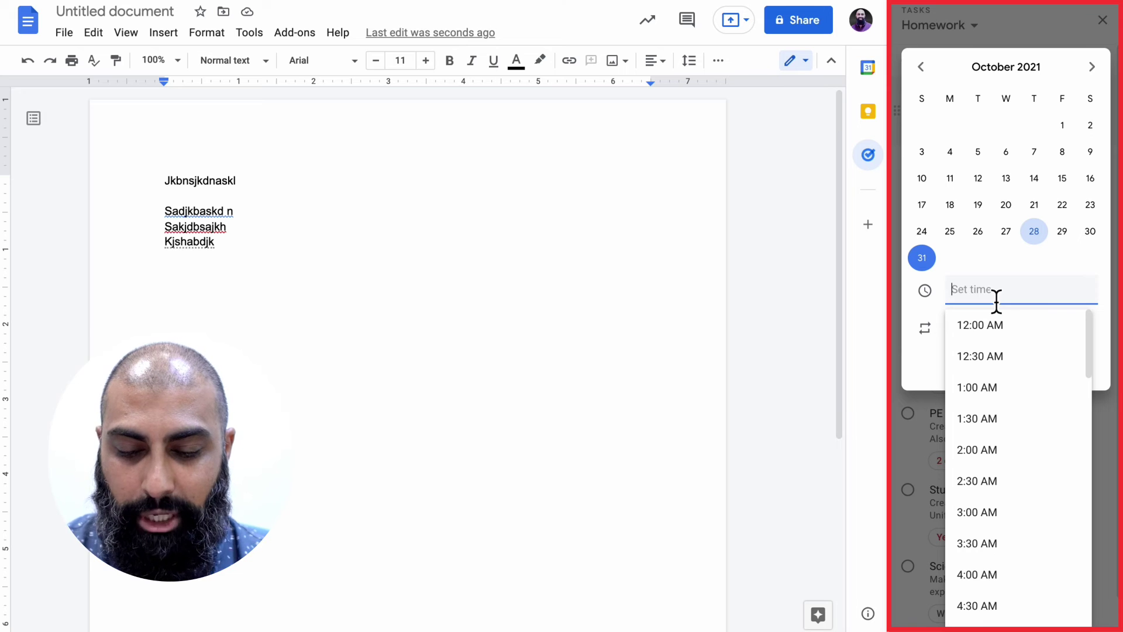
text(1025)
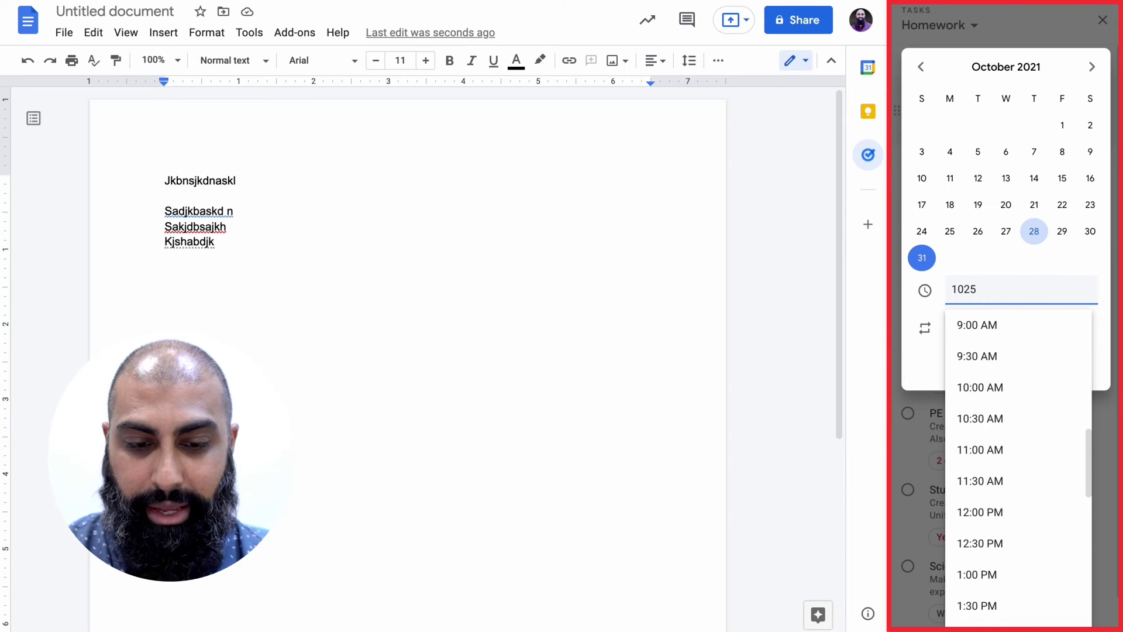
text(am)
key(Return)
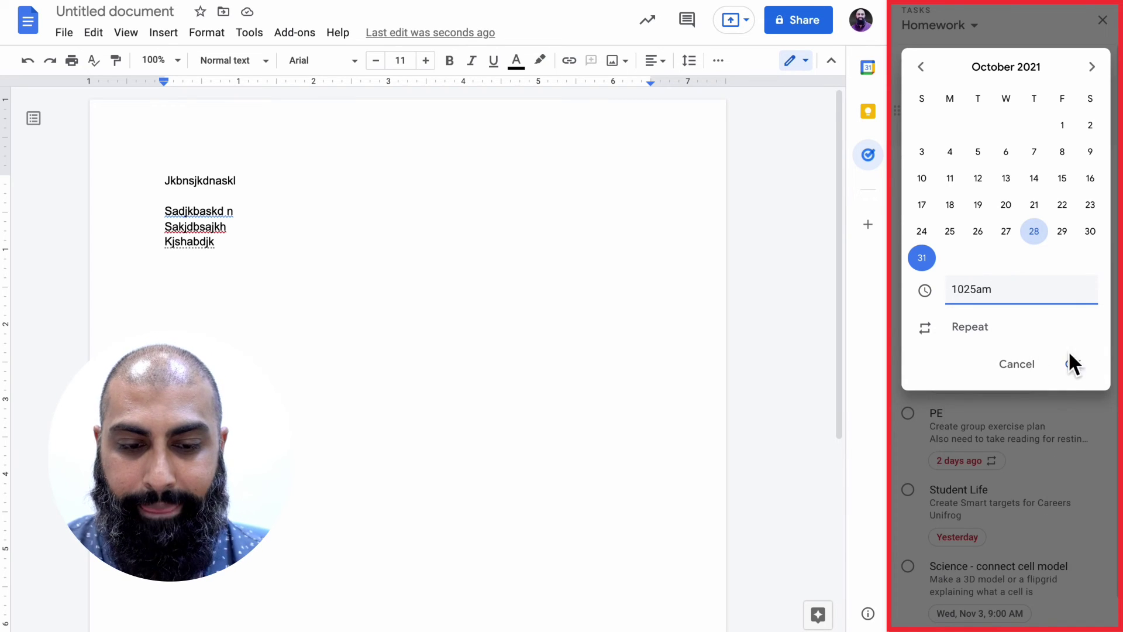